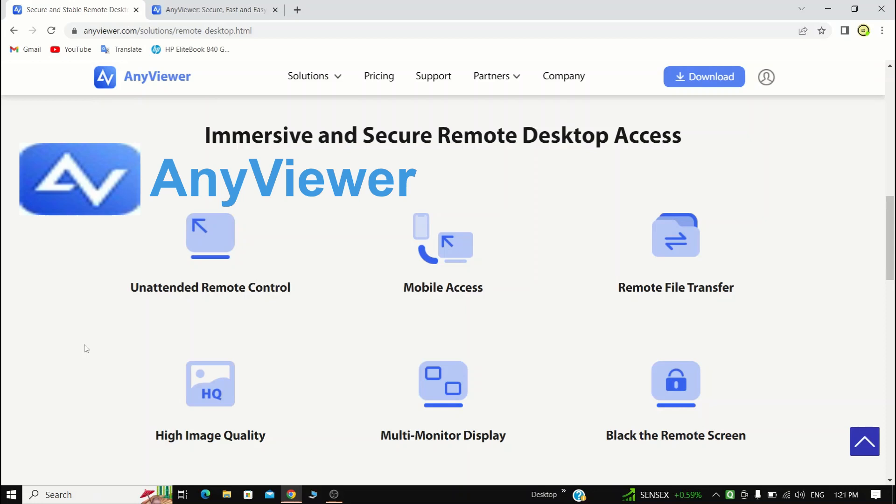
# Examine the feature cards under Immersive and Secure Remote Desktop Access, from unattended control to blacking the remote screen
pyautogui.moveTo(245, 265)
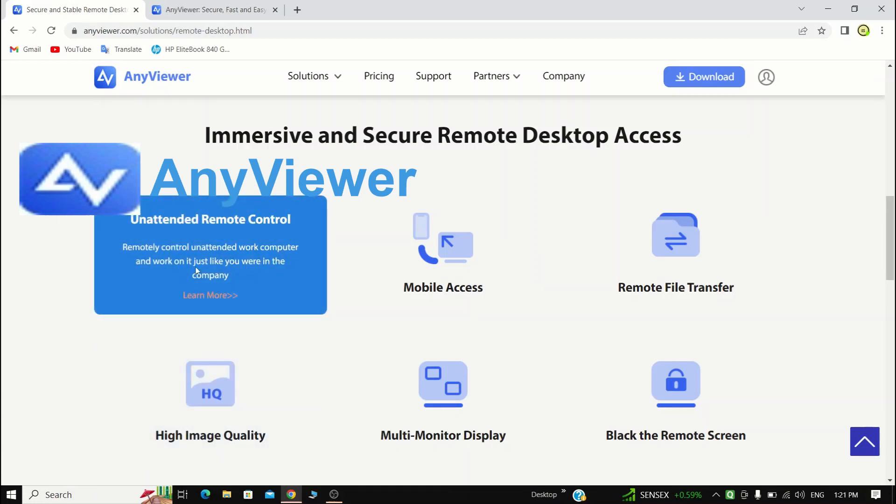
pyautogui.moveTo(413, 257)
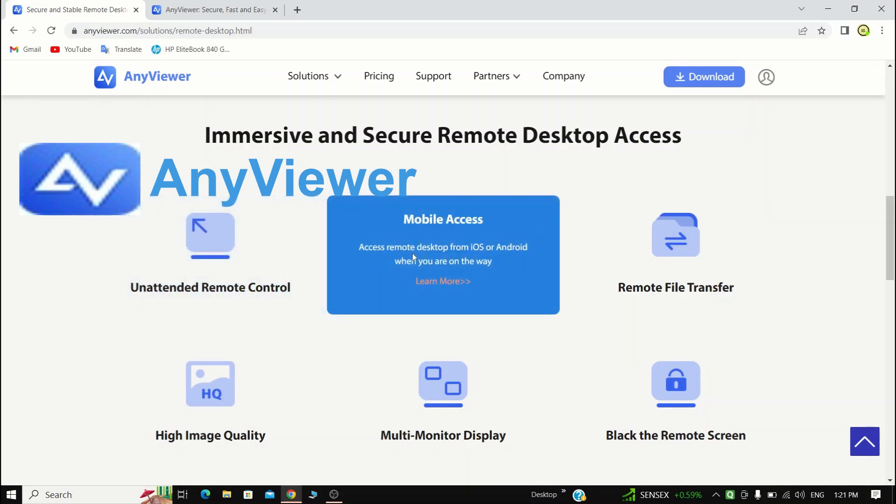
pyautogui.moveTo(652, 262)
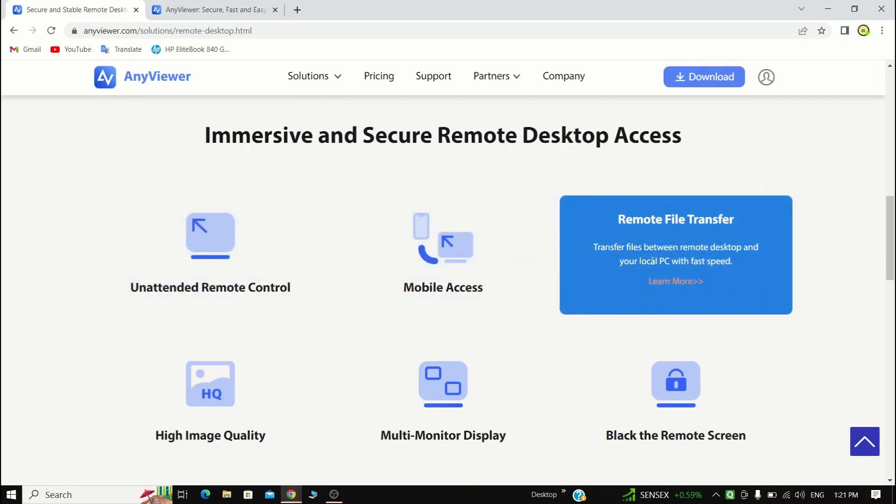
pyautogui.moveTo(156, 399)
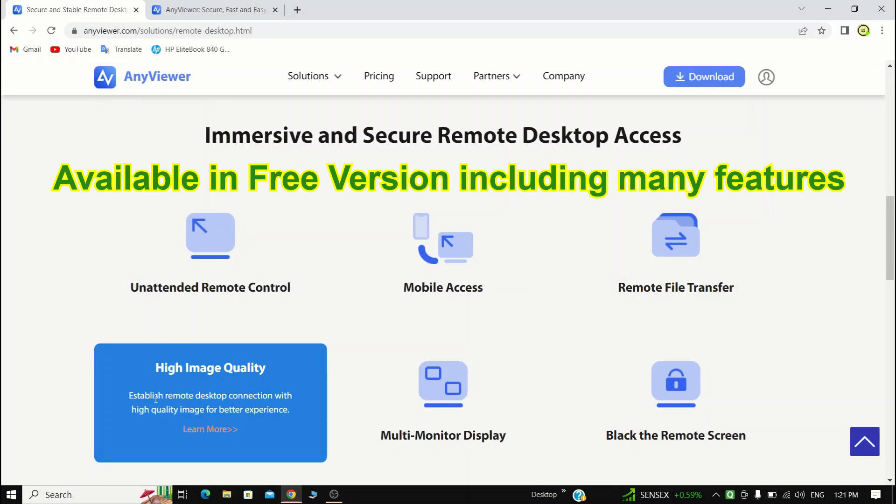
pyautogui.moveTo(409, 381)
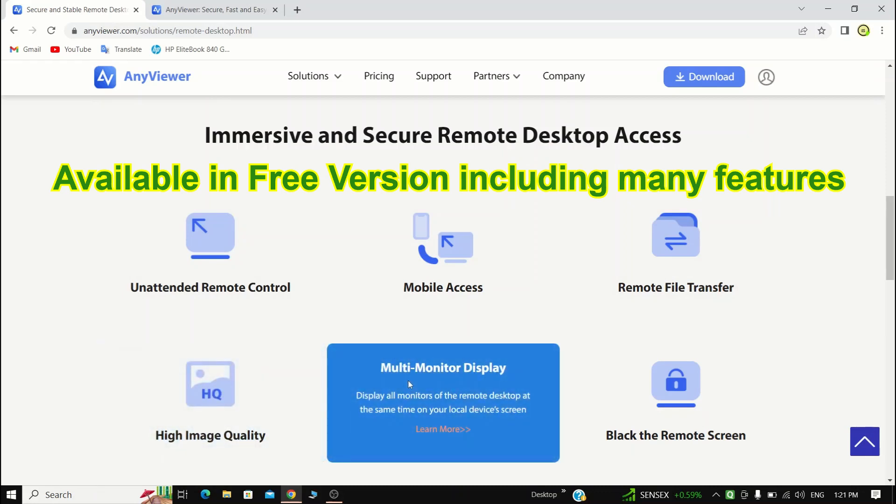
pyautogui.moveTo(638, 413)
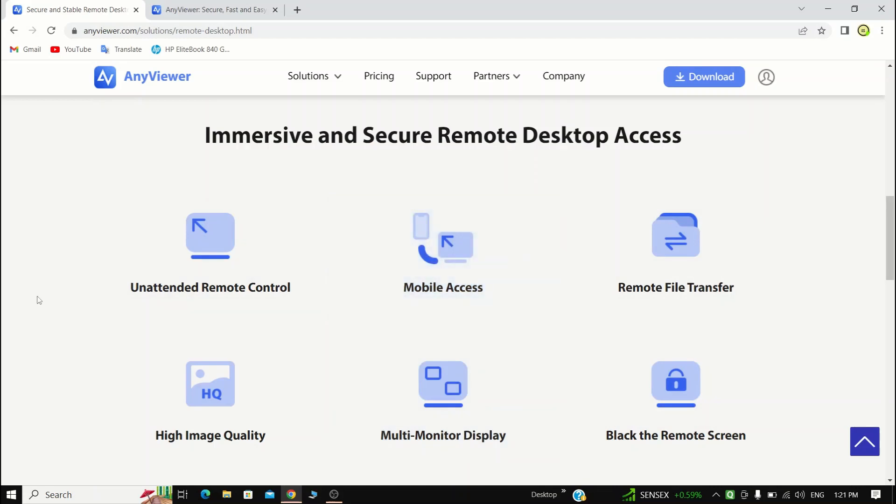
pyautogui.scroll(12, 303, 200)
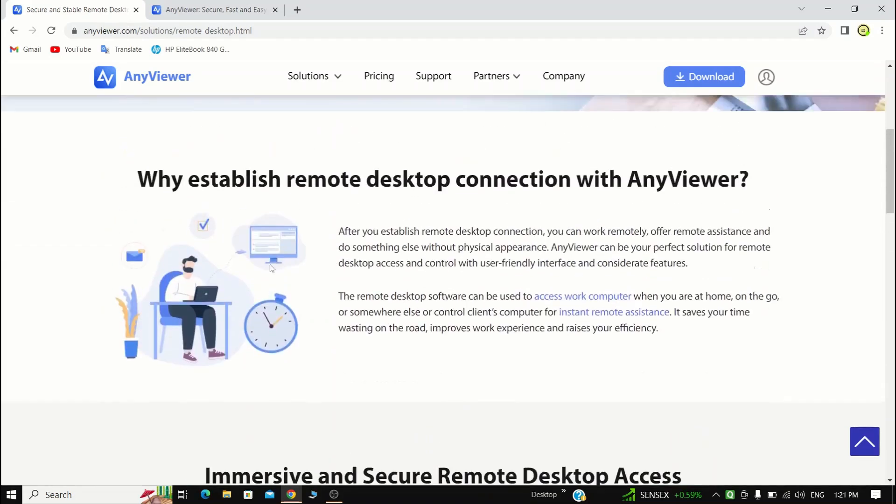
# Switch to the AnyViewer home page and open its freeware download page
pyautogui.hotkey('ctrl', 'Tab')
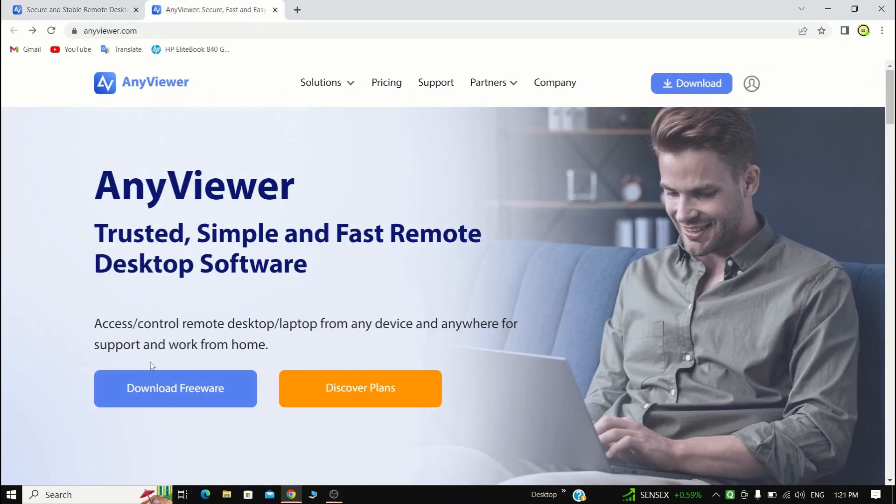
pyautogui.click(185, 394)
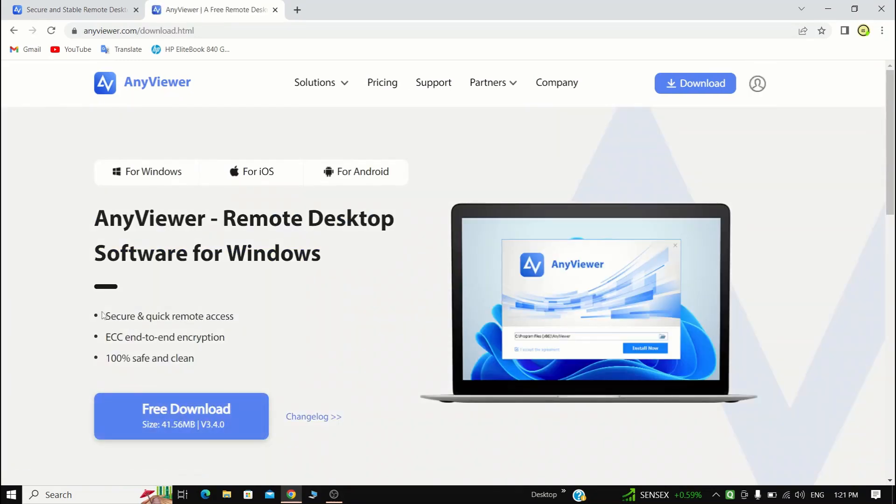
# Review the remote access, encryption and safety points listed for the Windows version by highlighting them
pyautogui.moveTo(106, 317); pyautogui.dragTo(233, 317)
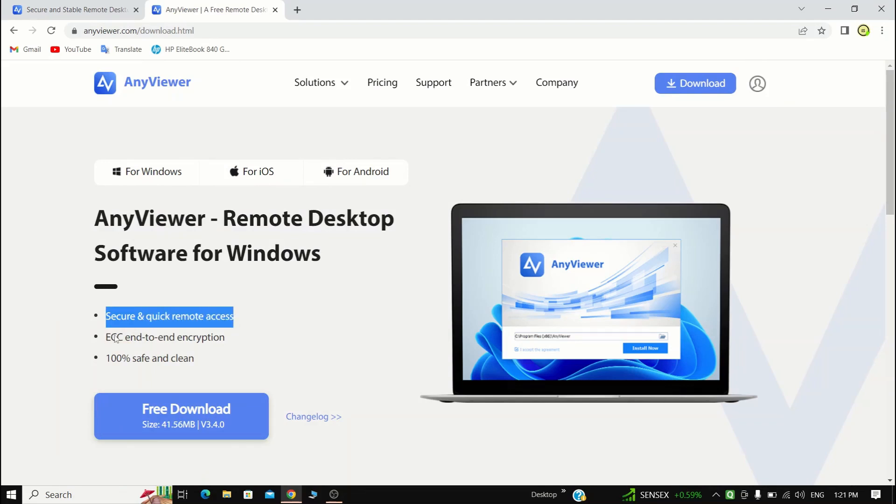
pyautogui.moveTo(148, 344); pyautogui.dragTo(230, 344)
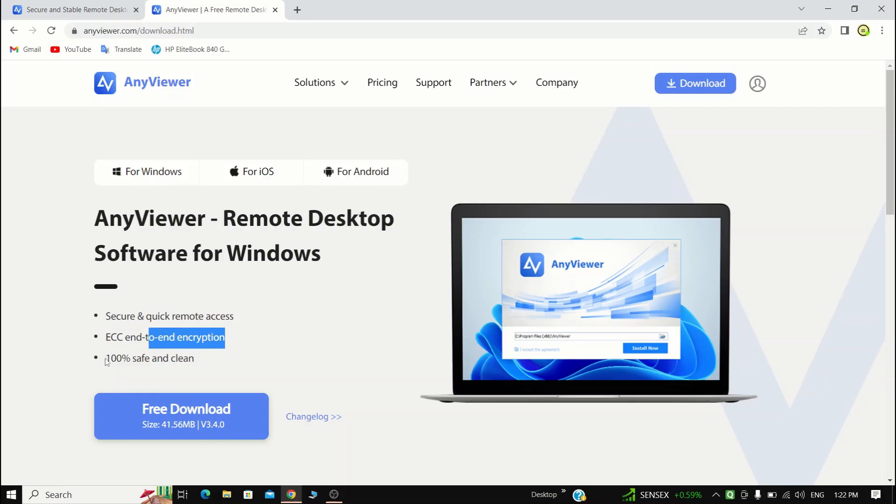
pyautogui.moveTo(108, 360)
pyautogui.mouseDown()
pyautogui.moveTo(196, 362)
pyautogui.moveTo(104, 362)
pyautogui.moveTo(91, 323)
pyautogui.moveTo(102, 321)
pyautogui.moveTo(122, 358)
pyautogui.moveTo(111, 357)
pyautogui.mouseUp()
pyautogui.click(202, 361)
pyautogui.click(267, 334)
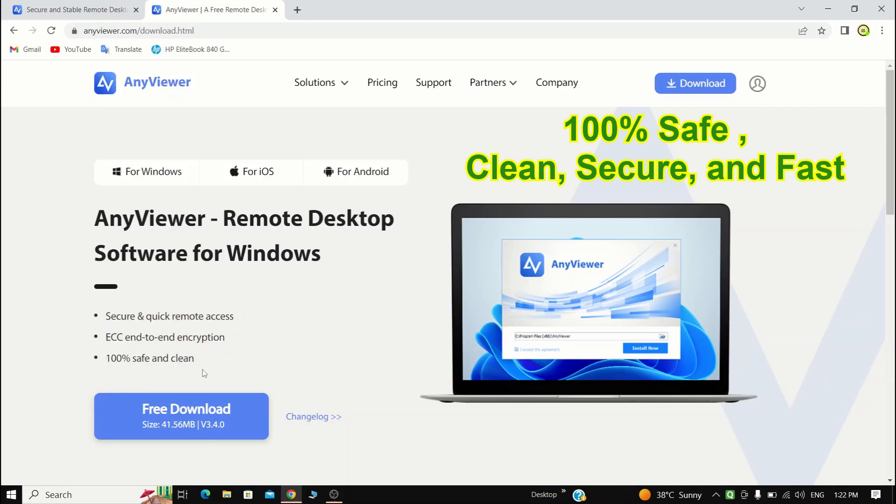
pyautogui.moveTo(208, 358); pyautogui.dragTo(107, 360)
pyautogui.click(287, 364)
# Download the free Windows version of AnyViewer and install it in C:\Program Files (x86)\AnyViewer
pyautogui.click(157, 433)
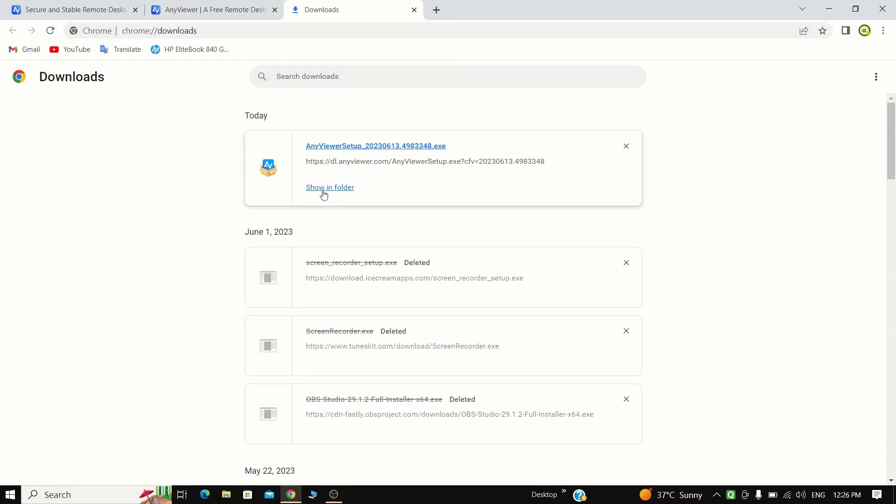
pyautogui.click(329, 192)
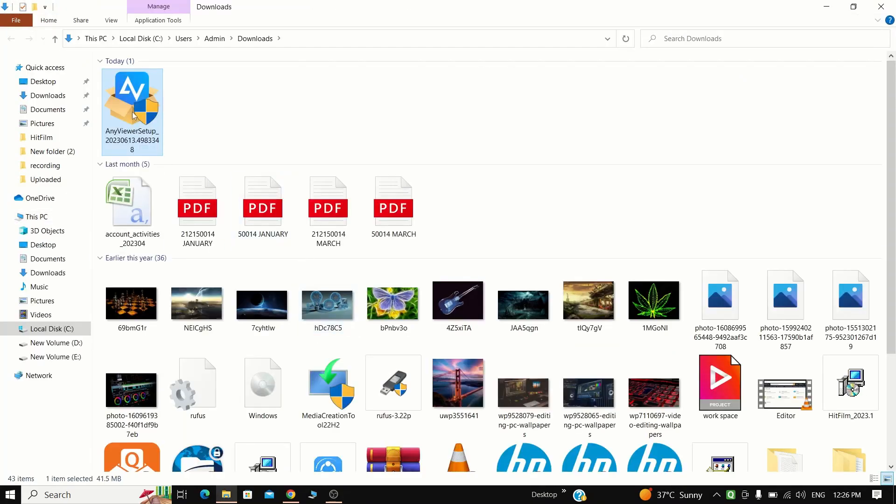
pyautogui.doubleClick(133, 111)
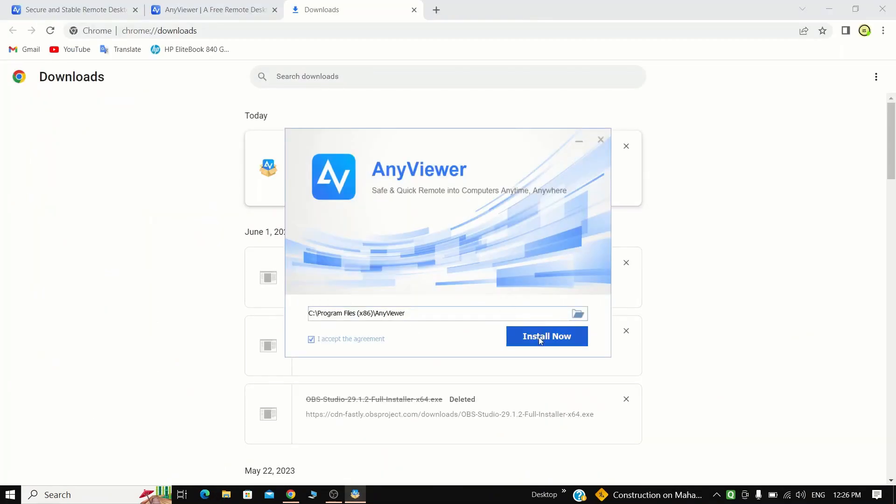
pyautogui.click(544, 339)
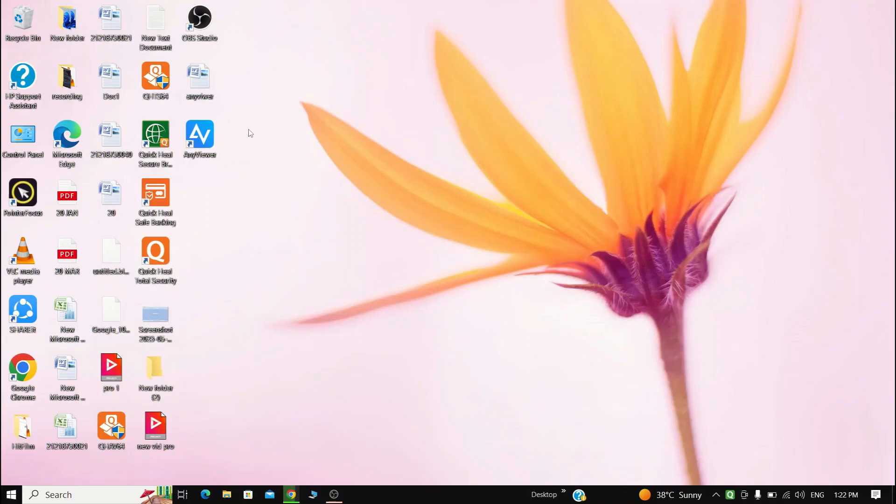
# Launch AnyViewer from its desktop shortcut and place the cursor in the partner ID field
pyautogui.moveTo(203, 141); pyautogui.dragTo(376, 233)
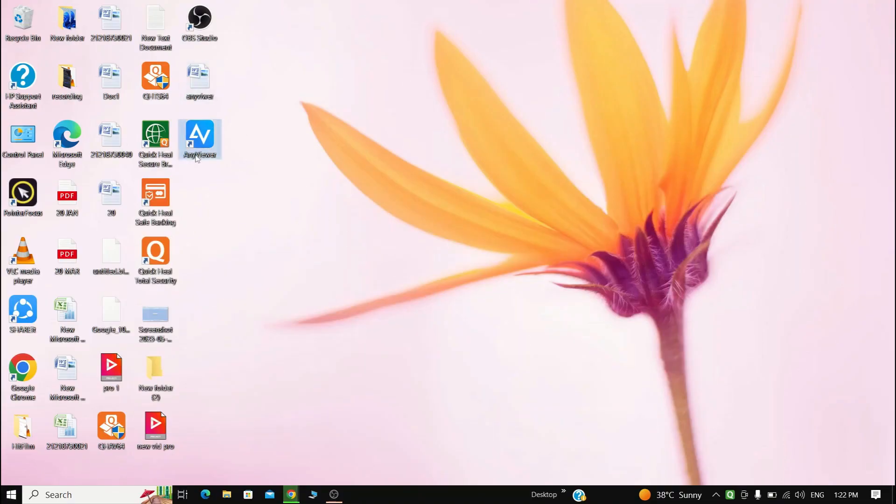
pyautogui.doubleClick(203, 143)
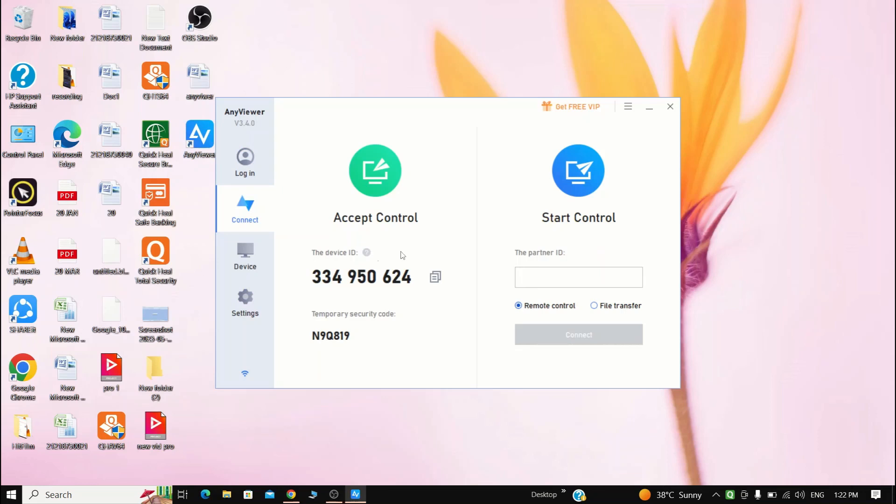
pyautogui.click(535, 276)
# Try the one-click connection and custom security code switches in the unattended settings
pyautogui.click(245, 299)
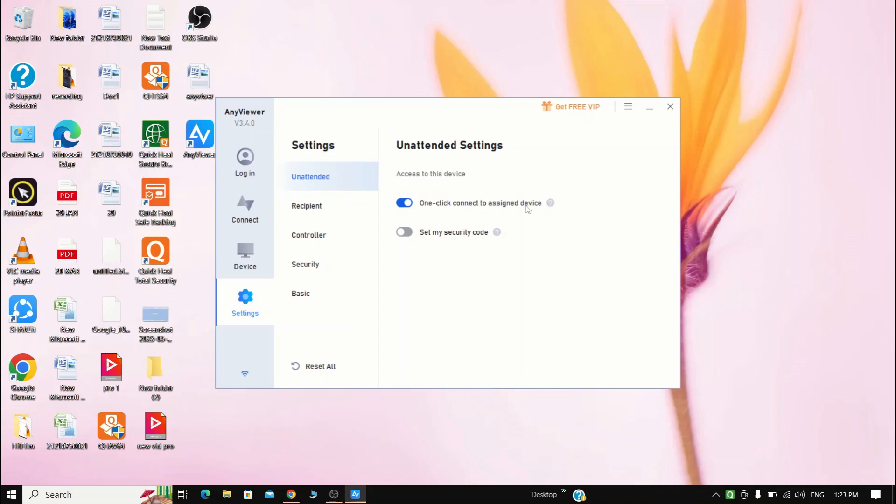
pyautogui.click(406, 204)
pyautogui.click(406, 204)
pyautogui.click(405, 233)
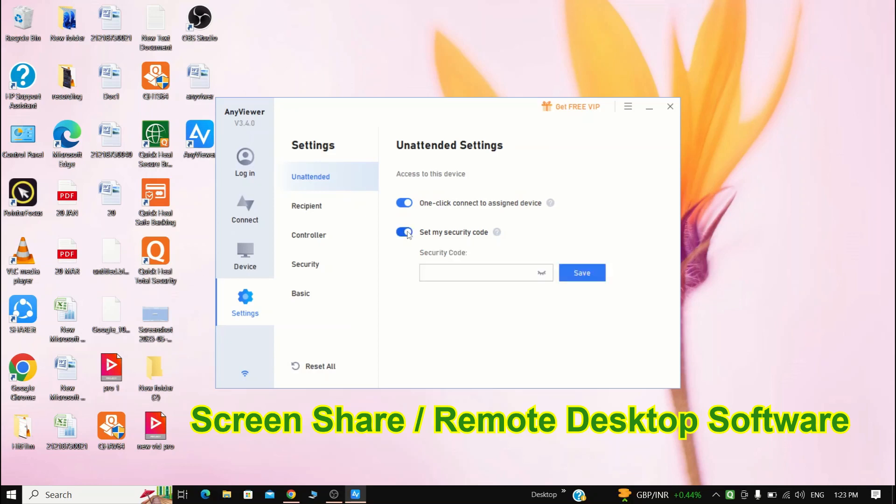
pyautogui.click(405, 233)
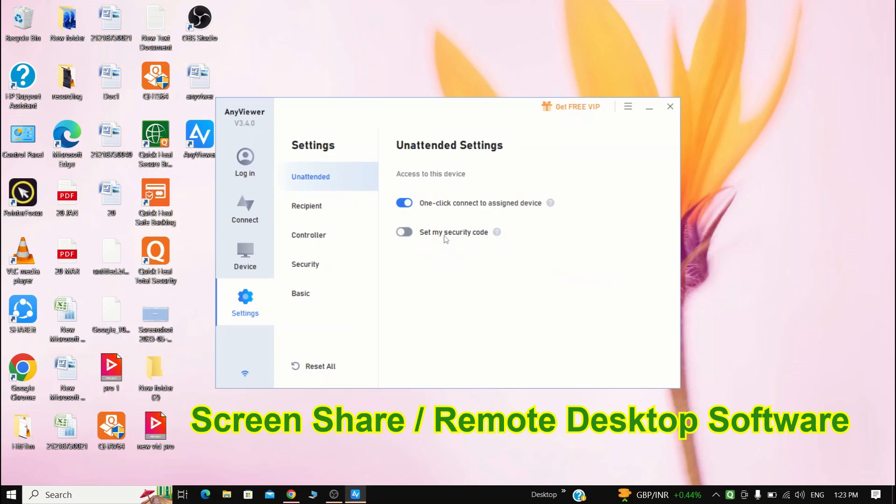
# Turn off accepting remote control in the recipient settings and view the options for changing the temporary security code
pyautogui.click(312, 213)
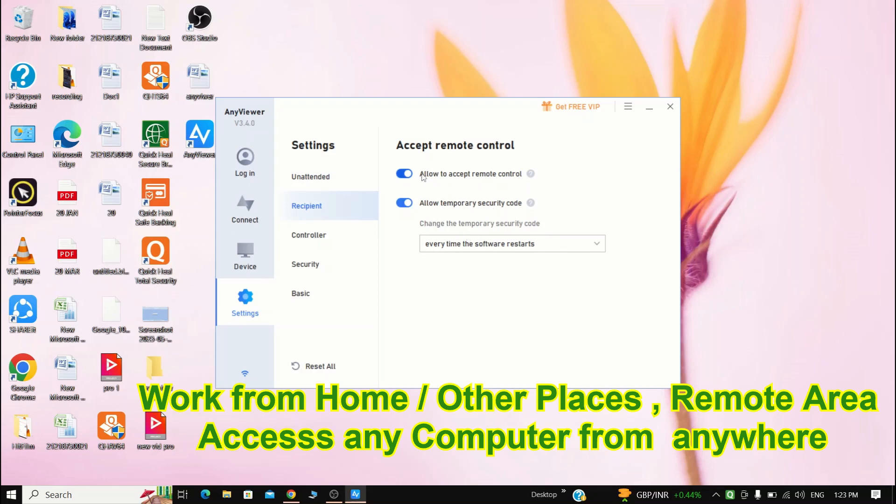
pyautogui.click(500, 178)
pyautogui.click(454, 246)
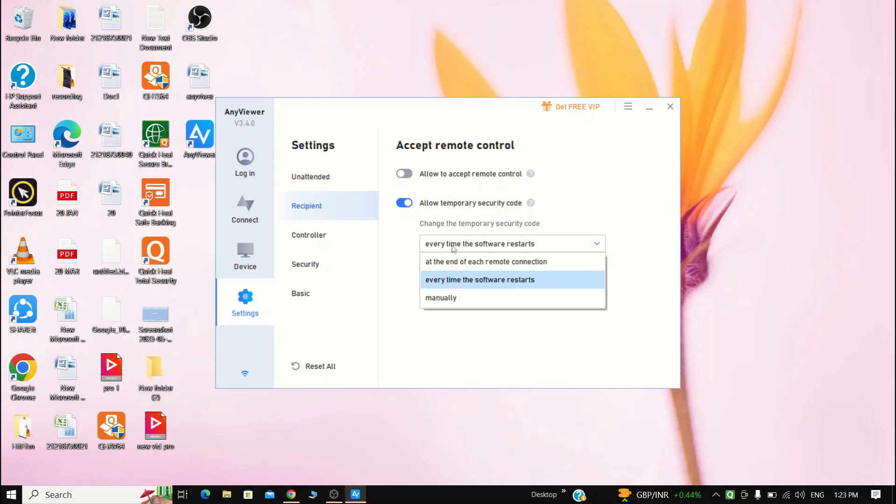
pyautogui.click(454, 246)
pyautogui.click(454, 247)
pyautogui.click(454, 246)
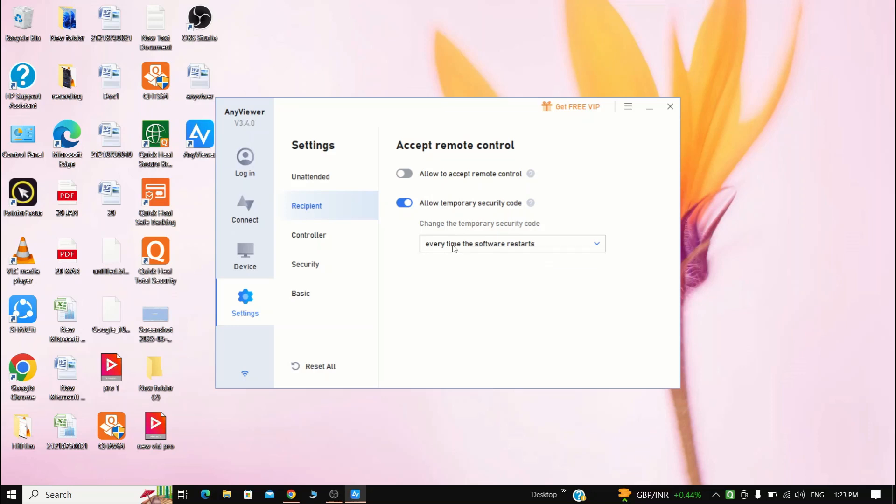
# Toggle the temporary security code and remote control acceptance switches back and forth in the recipient settings
pyautogui.click(404, 202)
pyautogui.click(404, 203)
pyautogui.click(403, 174)
pyautogui.click(403, 174)
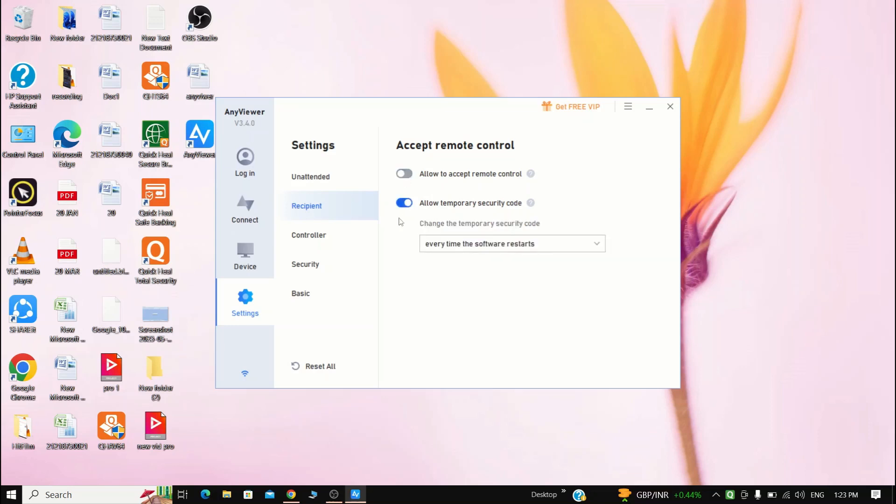
# View the image quality options for remote control in the controller settings
pyautogui.click(320, 245)
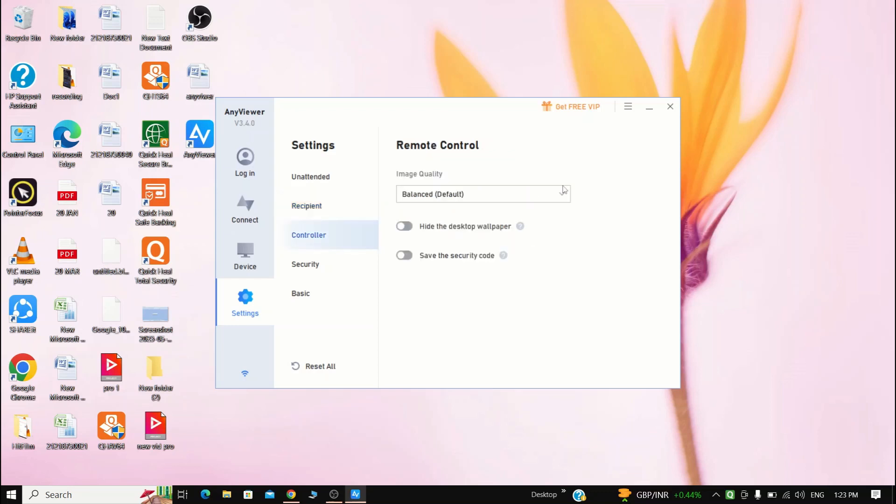
pyautogui.click(510, 194)
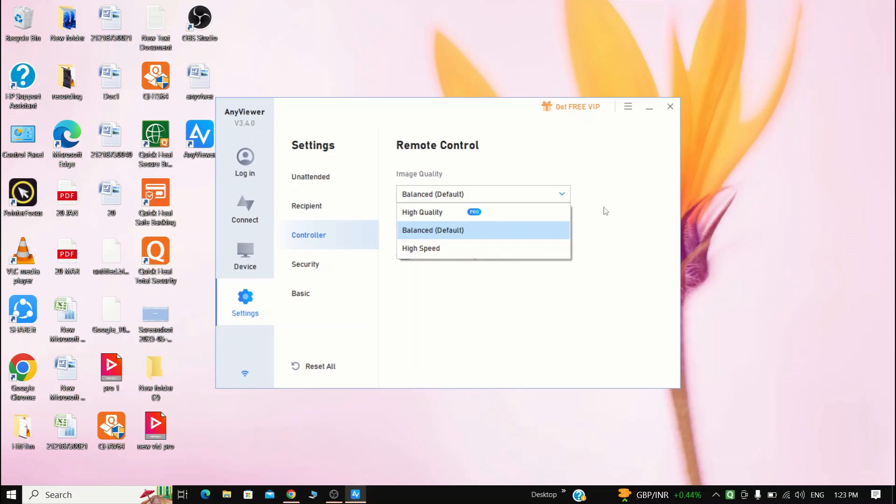
pyautogui.click(308, 262)
# Try to enable locking the interface after 10 minutes in the security settings, and dismiss the login dialog
pyautogui.click(306, 264)
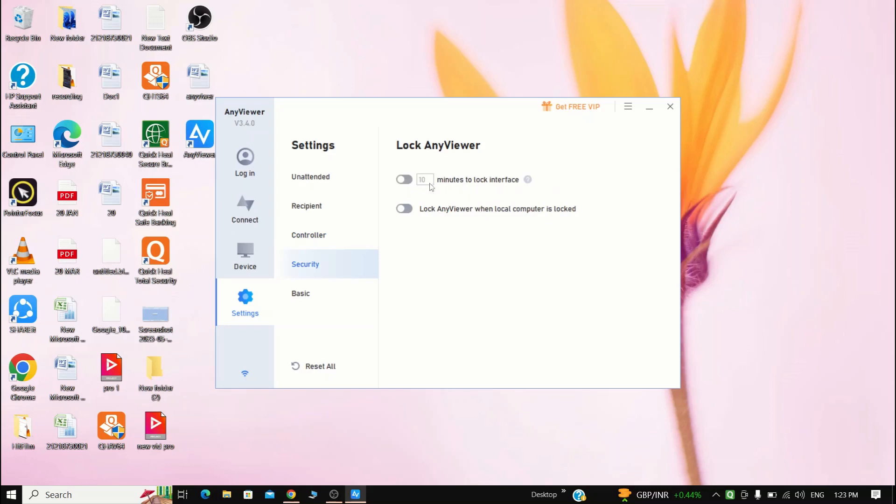
pyautogui.click(404, 180)
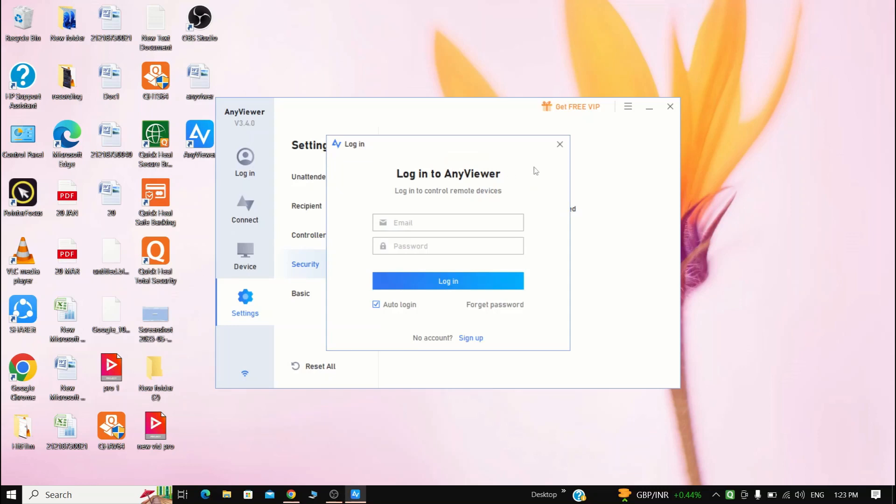
pyautogui.click(559, 144)
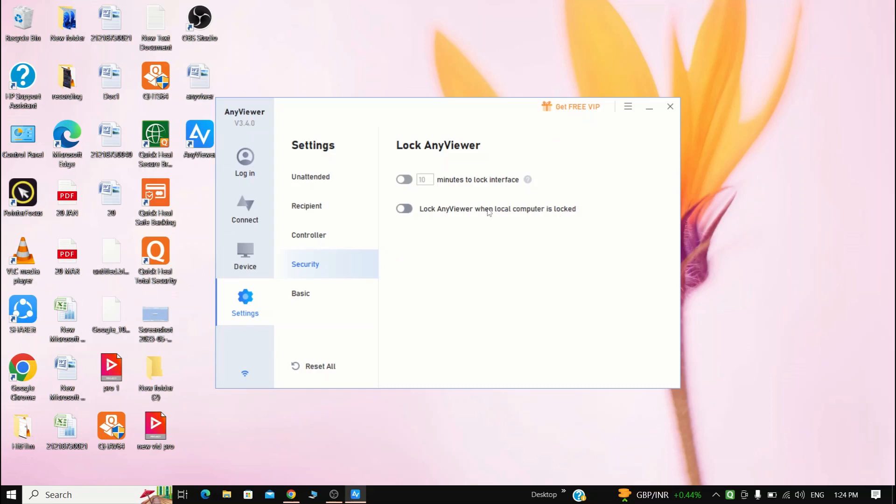
# Check the startup, sleep, device name and language options in the basic settings, and return to the connection page
pyautogui.click(310, 294)
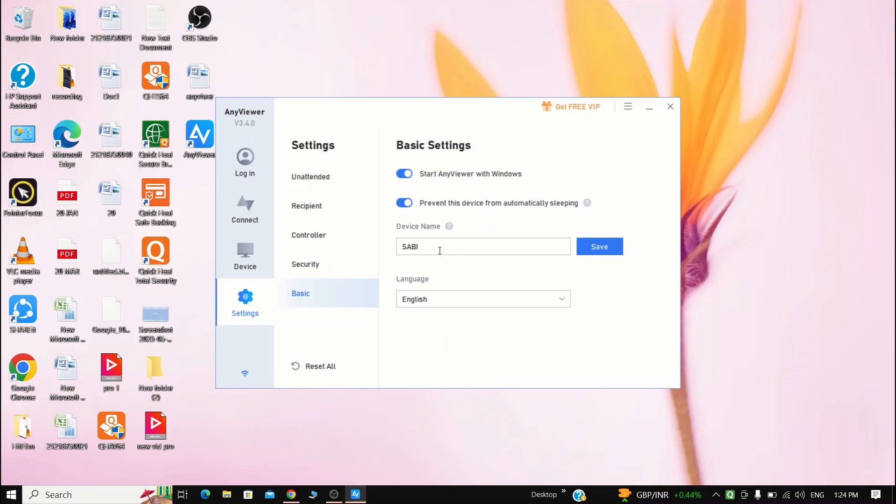
pyautogui.click(272, 213)
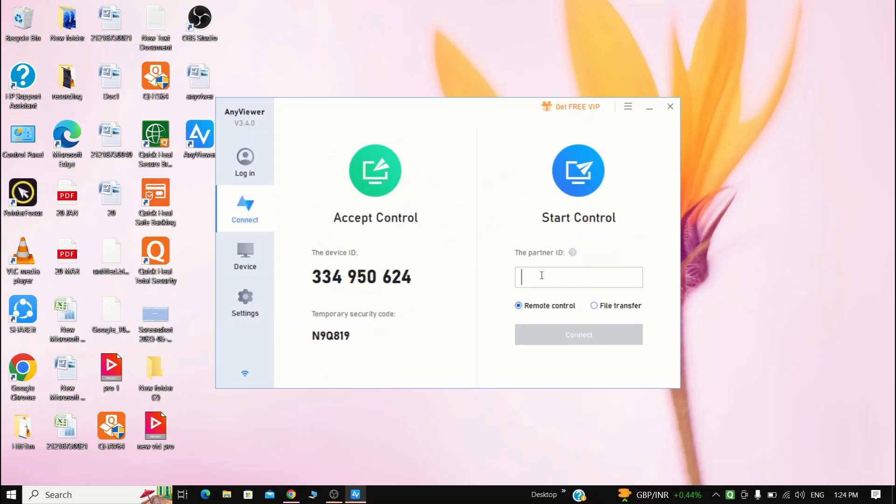
# Alternate the connection type between file transfer and remote control
pyautogui.click(596, 307)
pyautogui.click(526, 309)
pyautogui.click(593, 307)
pyautogui.click(520, 308)
pyautogui.click(593, 308)
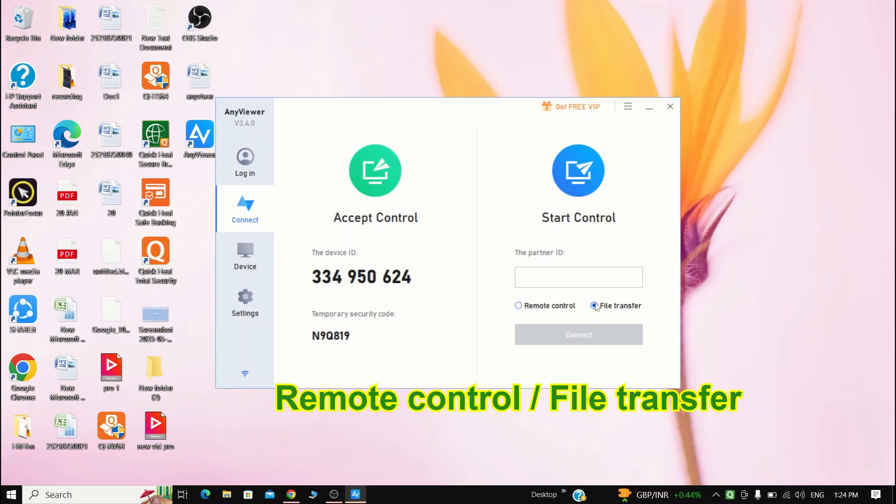
# Select remote control as the connection type and enter the partner's device ID
pyautogui.click(531, 308)
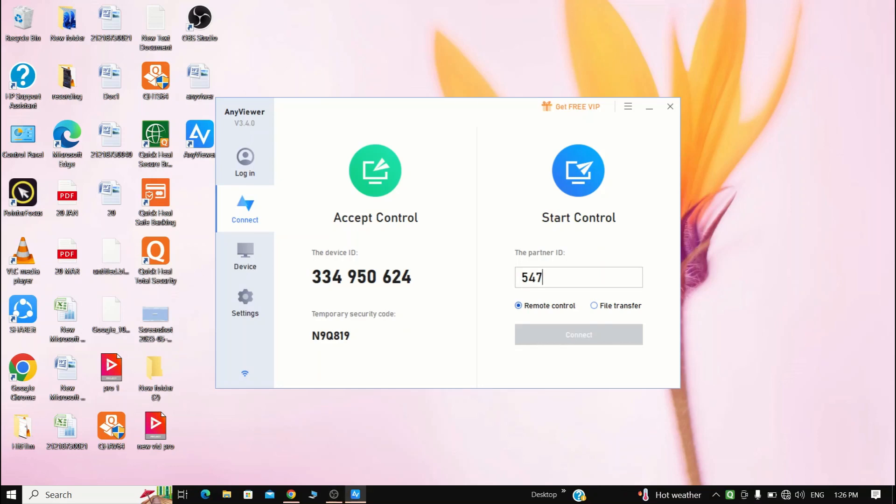
pyautogui.write('740613')
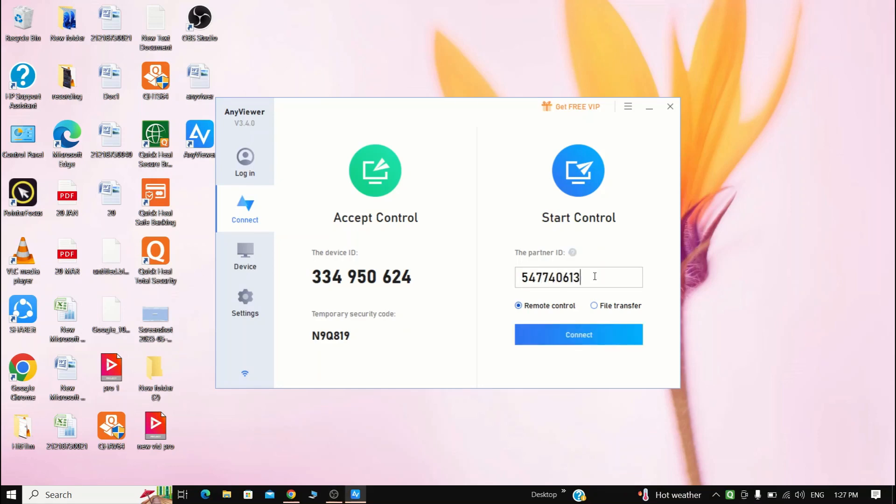
# Start the connection to the partner's device, check the security code option, and send a control request to the partner instead
pyautogui.click(575, 276)
pyautogui.click(587, 339)
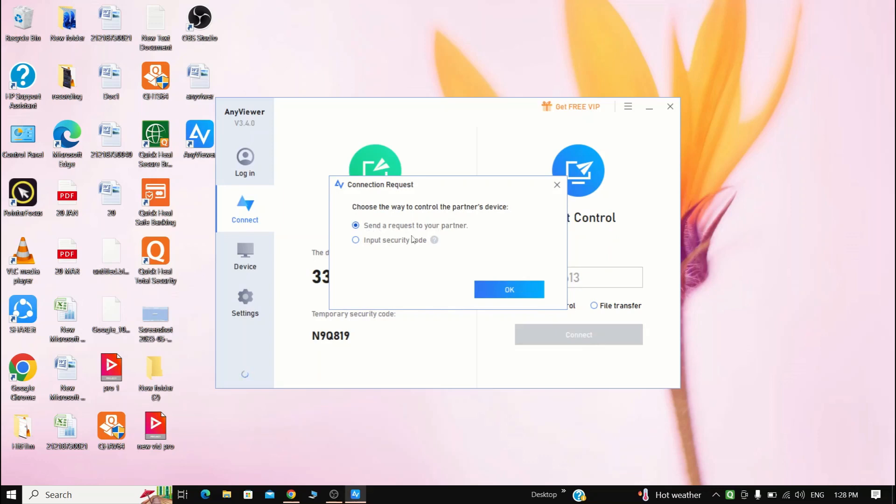
pyautogui.click(356, 240)
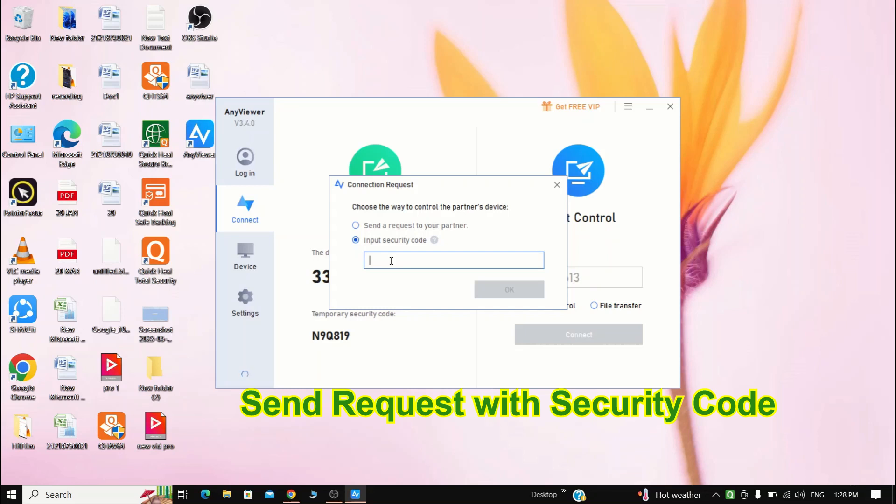
pyautogui.click(355, 226)
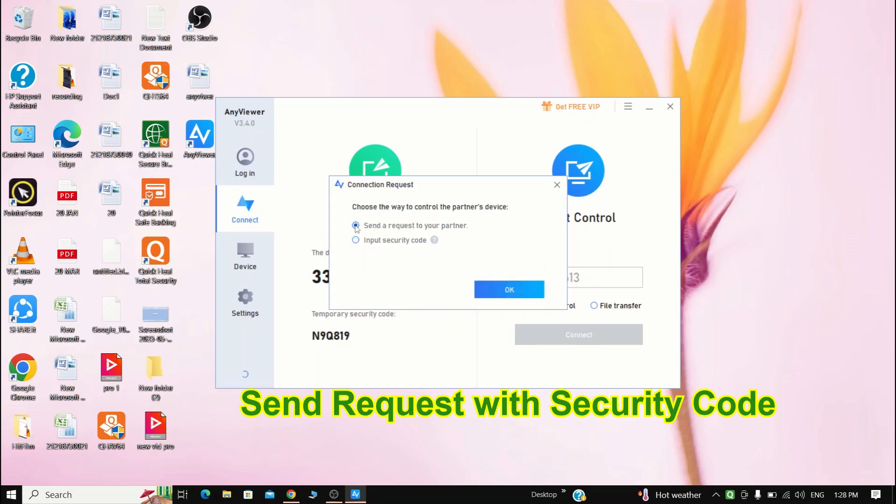
pyautogui.click(509, 290)
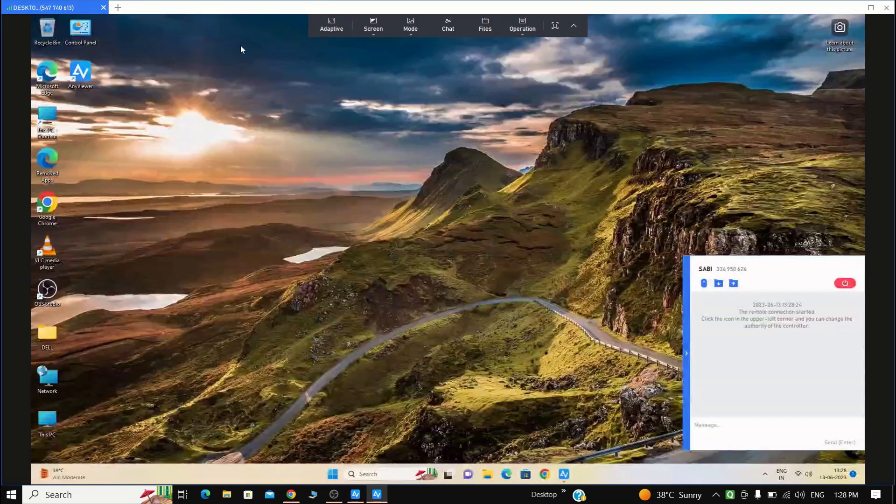
# Show the remote screen at original size and check the screen resolution and image quality mode options
pyautogui.moveTo(168, 8); pyautogui.dragTo(132, 4)
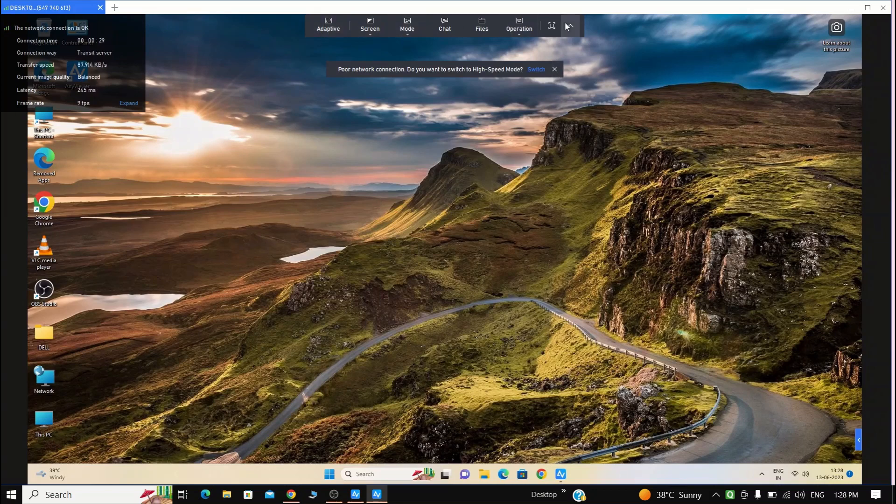
pyautogui.click(327, 30)
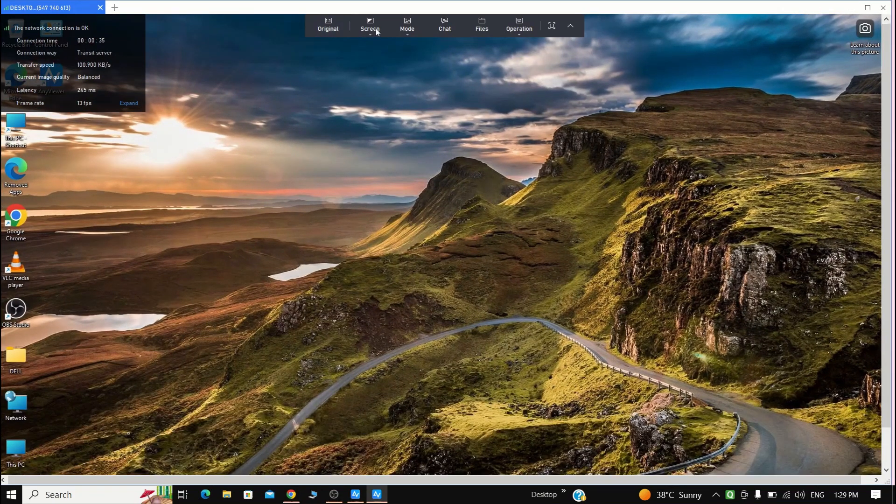
pyautogui.click(376, 37)
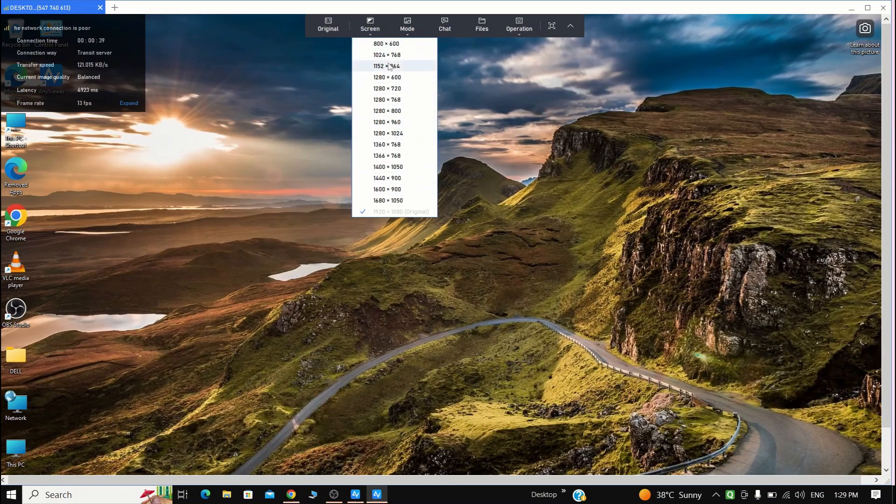
pyautogui.click(404, 33)
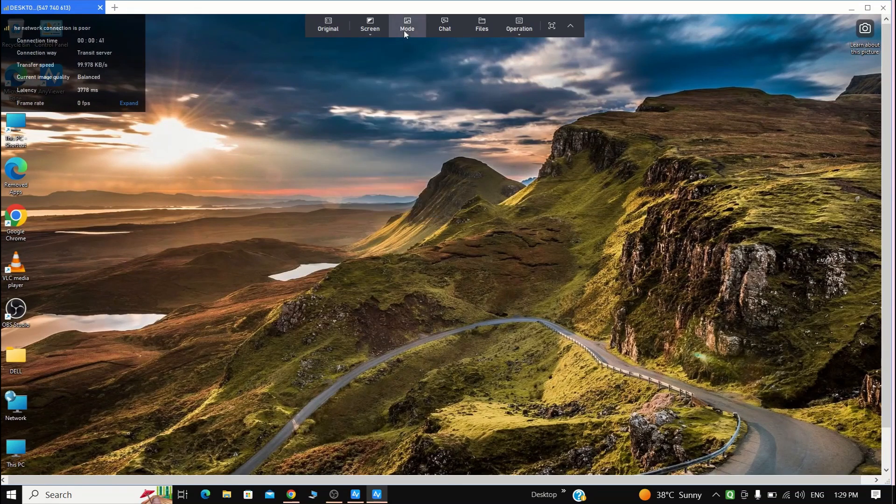
pyautogui.click(404, 33)
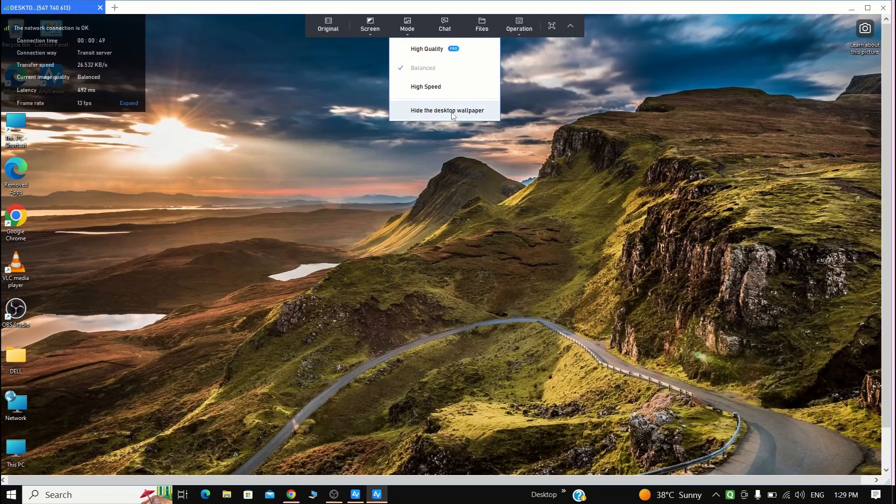
# Send the chat message "hi" to the partner's computer and close the chat window
pyautogui.click(440, 29)
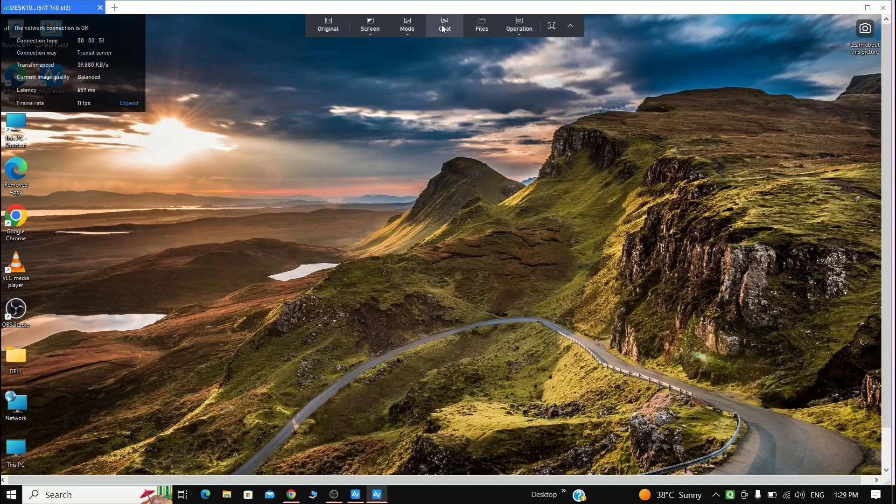
pyautogui.click(441, 24)
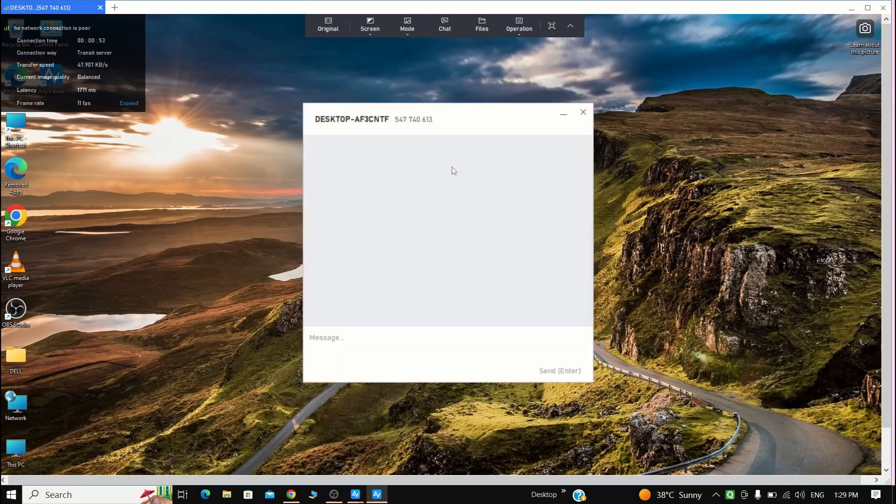
pyautogui.click(350, 340)
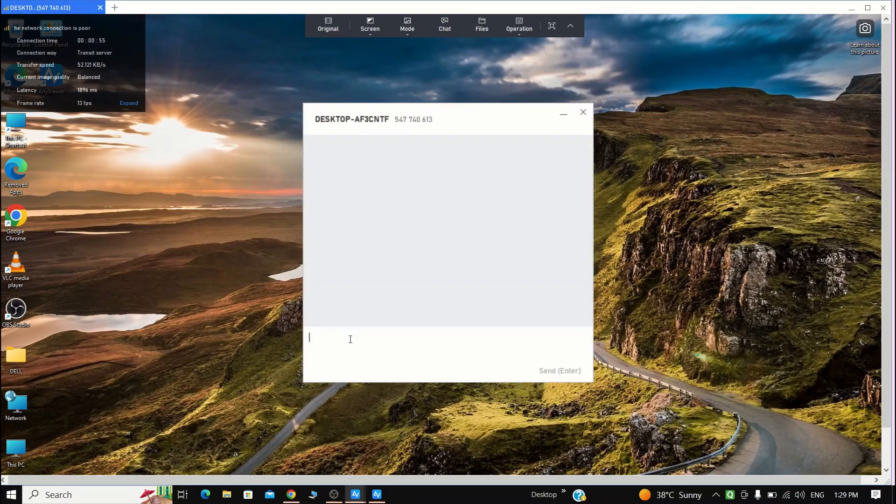
pyautogui.write('hi')
pyautogui.press('Return')
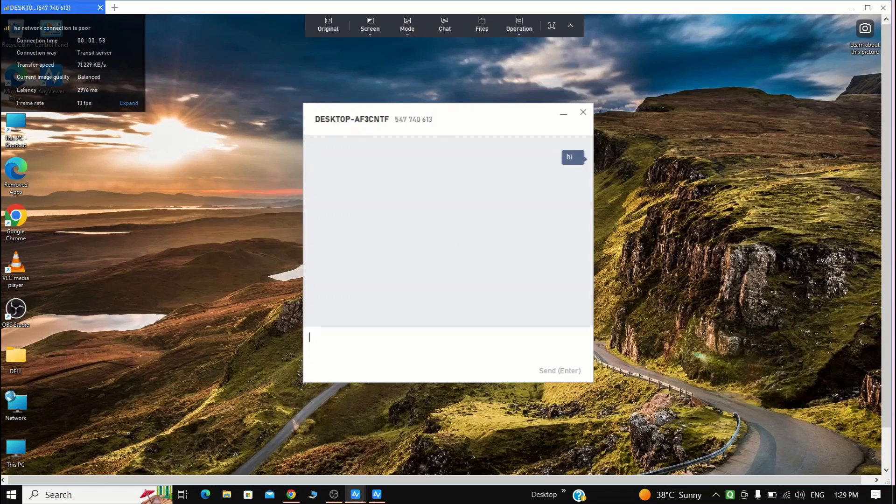
pyautogui.click(583, 113)
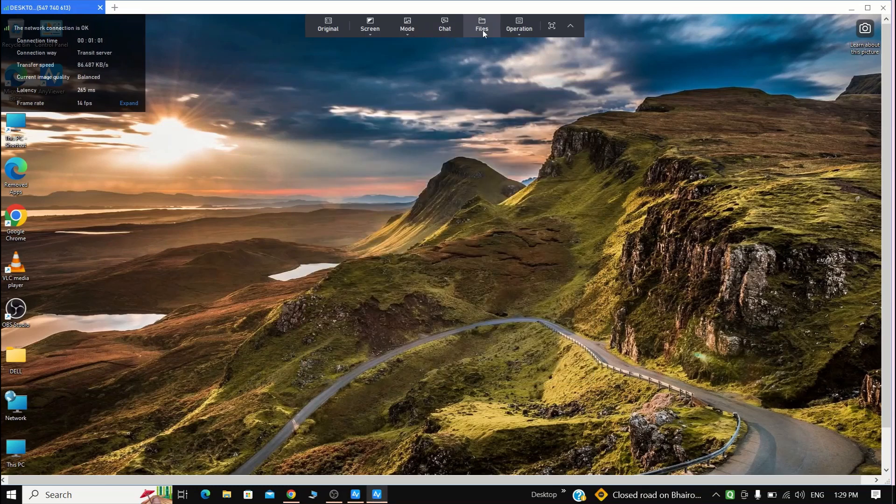
# Try to open file transfer for the remote session, and dismiss the login prompt and the main connection window
pyautogui.click(482, 30)
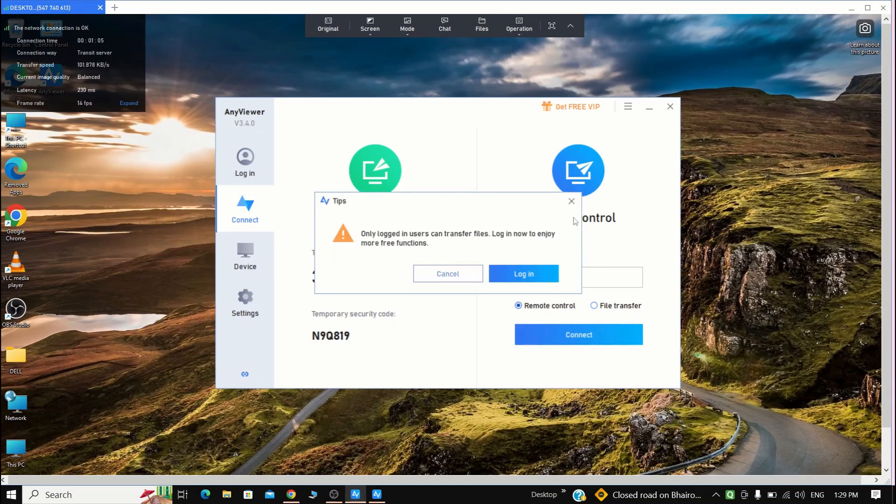
pyautogui.click(571, 201)
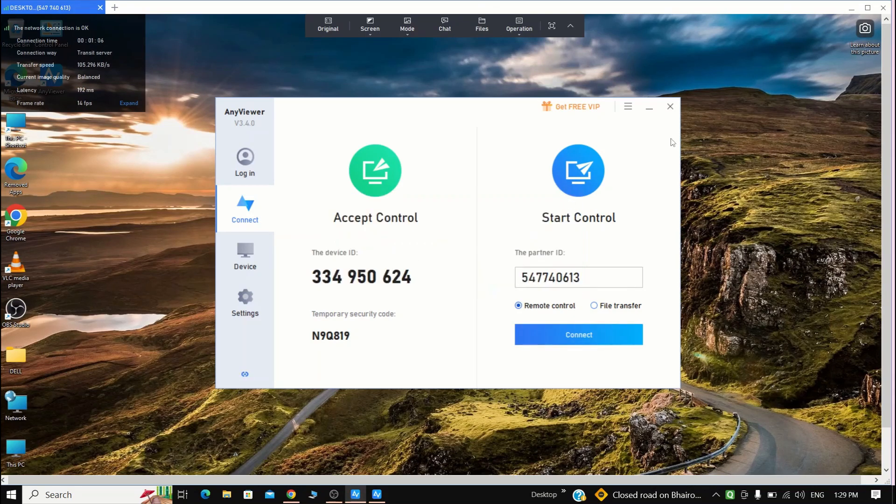
pyautogui.click(670, 107)
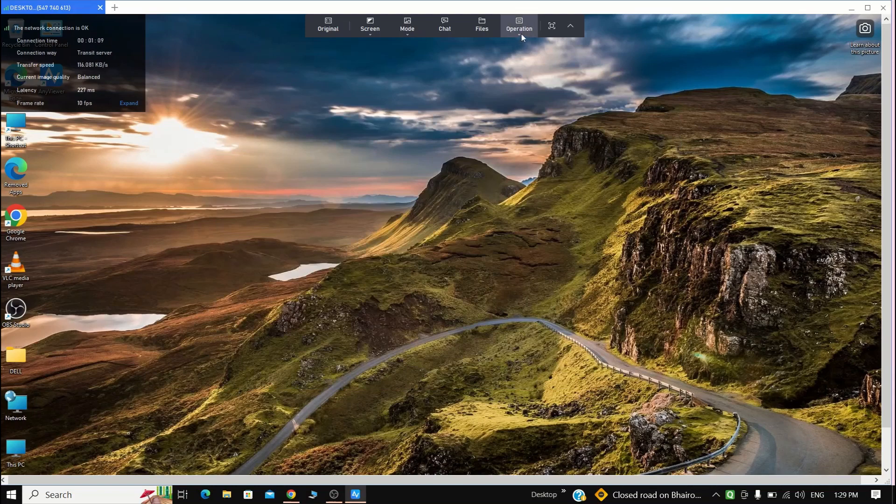
# Open This PC on the remote computer through the remote operation commands, and return to the remote desktop
pyautogui.click(521, 34)
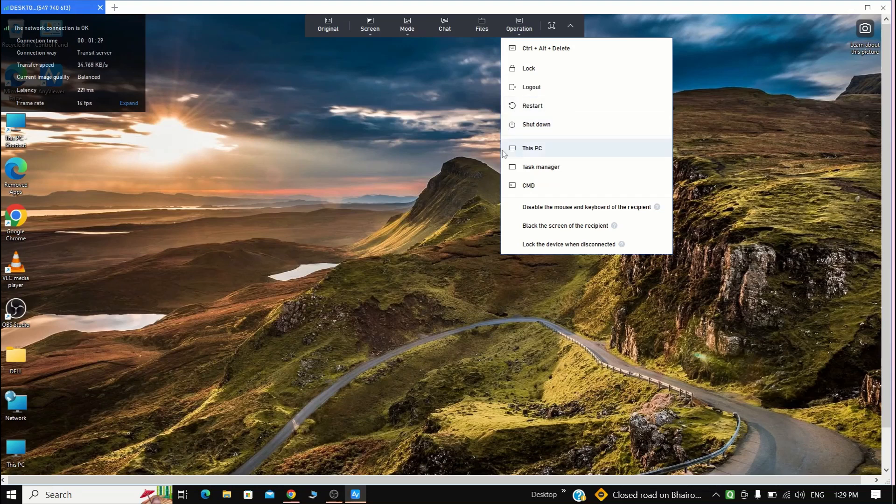
pyautogui.click(576, 148)
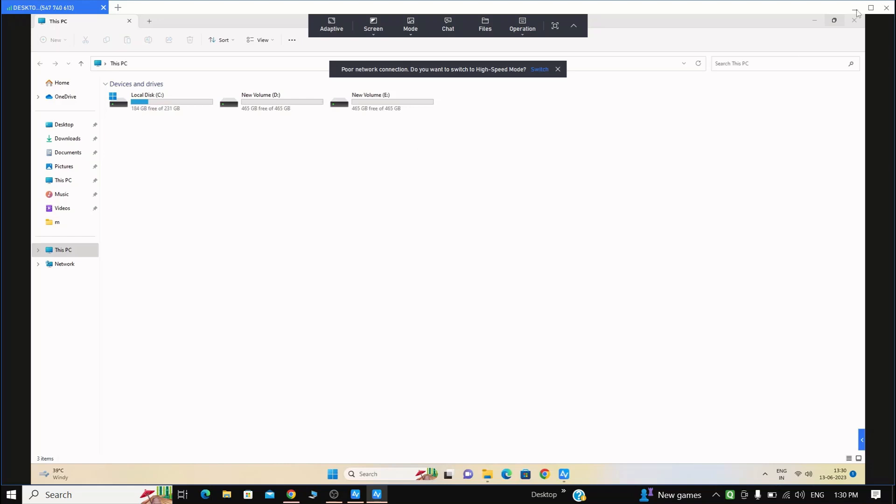
pyautogui.click(706, 135)
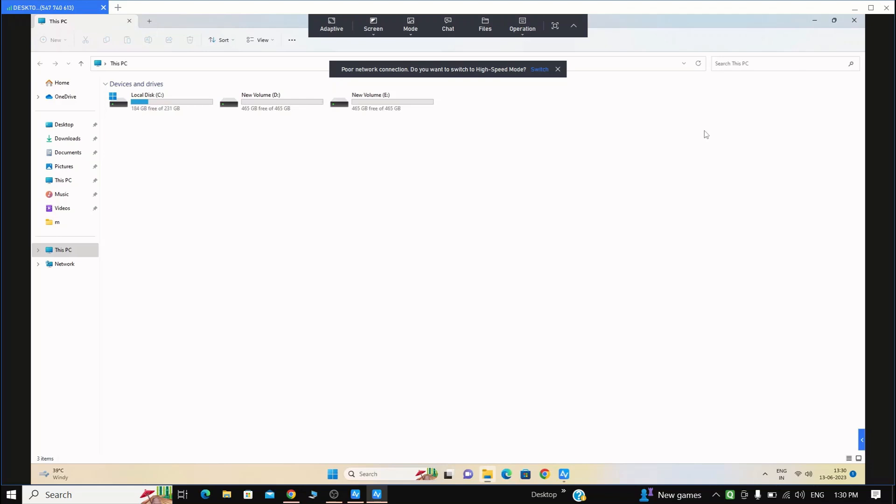
pyautogui.press('super+d')
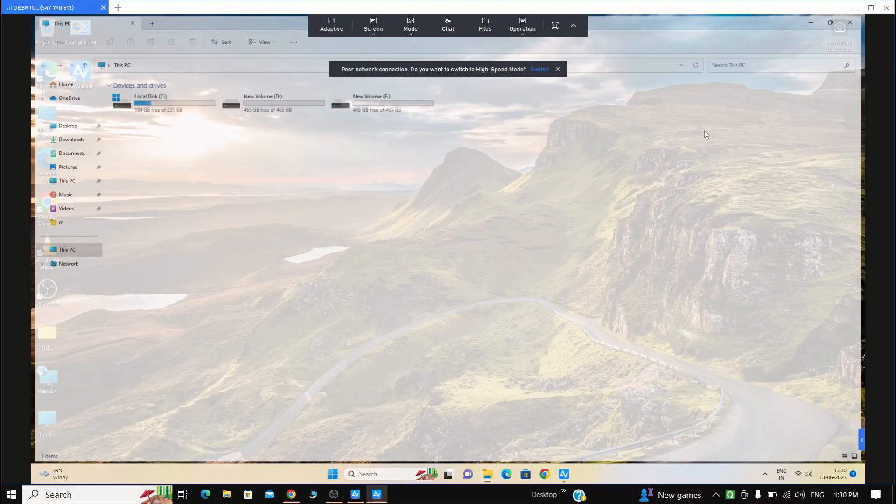